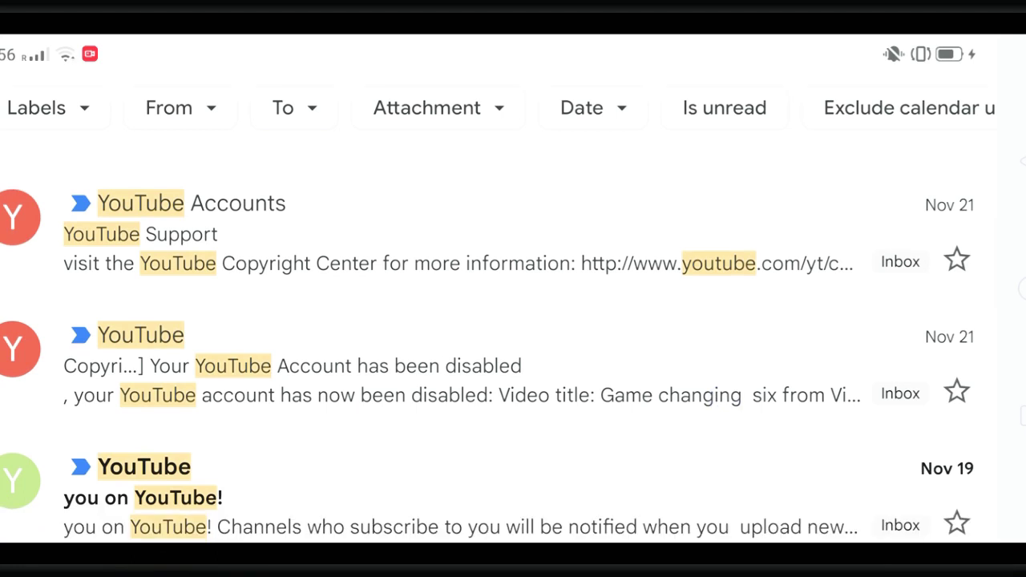
Open the 'Your YouTube Account has been disabled' email and read through its copyright takedown list.
click(481, 368)
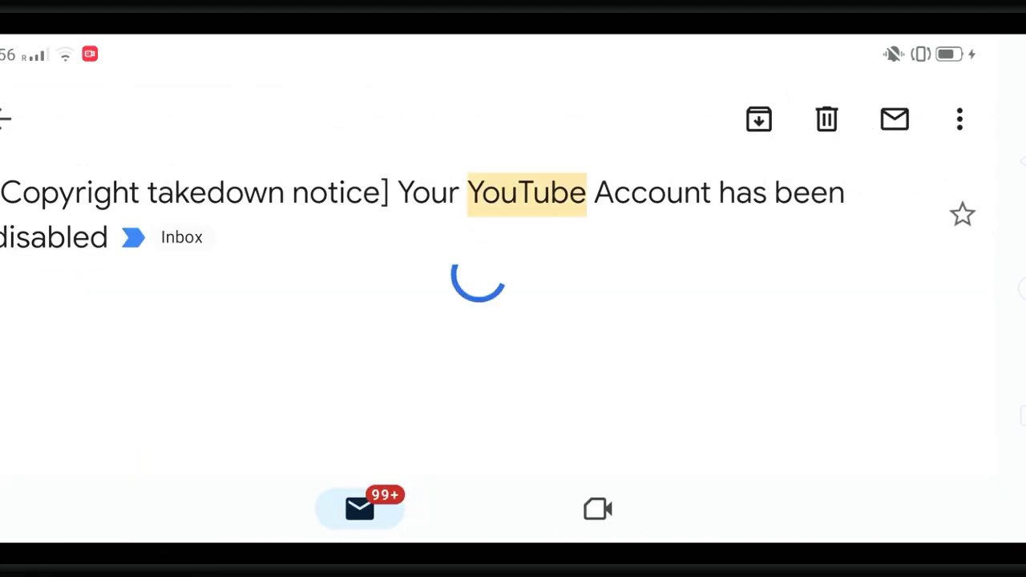
scroll(184, 195, down, 5)
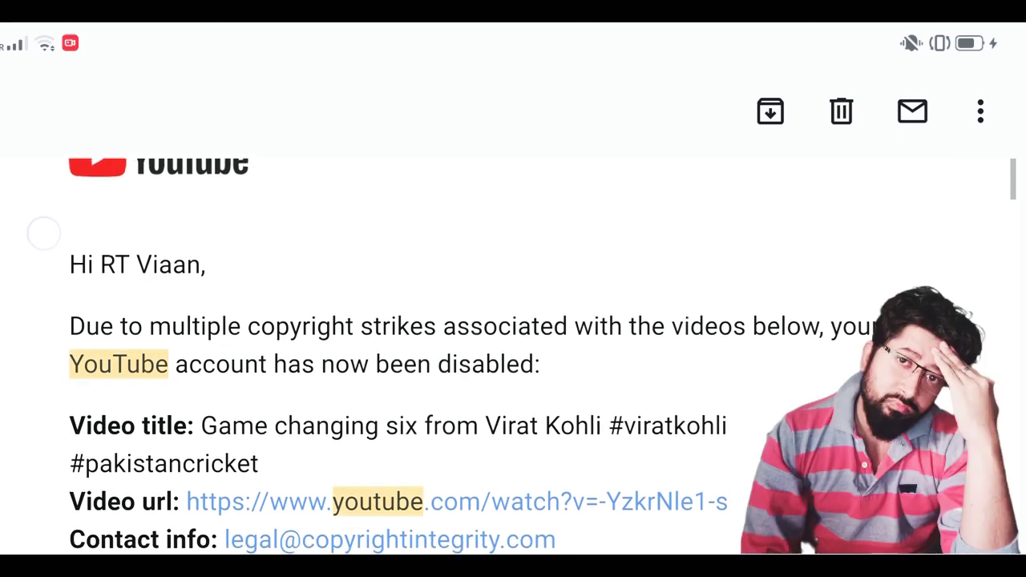
scroll(13, 385, down, 2)
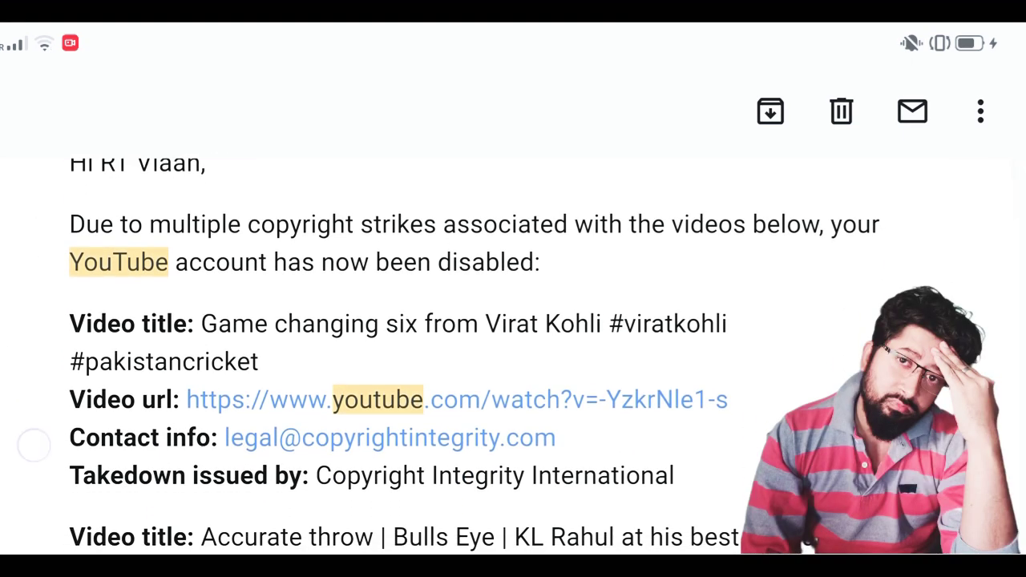
scroll(32, 401, down, 2)
scroll(32, 358, down, 2)
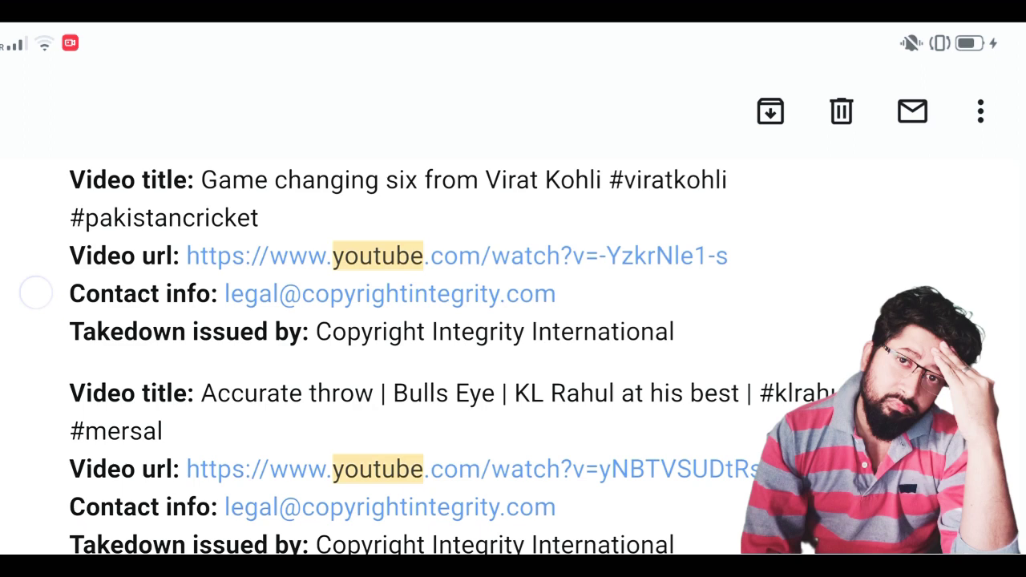
scroll(35, 277, down, 2)
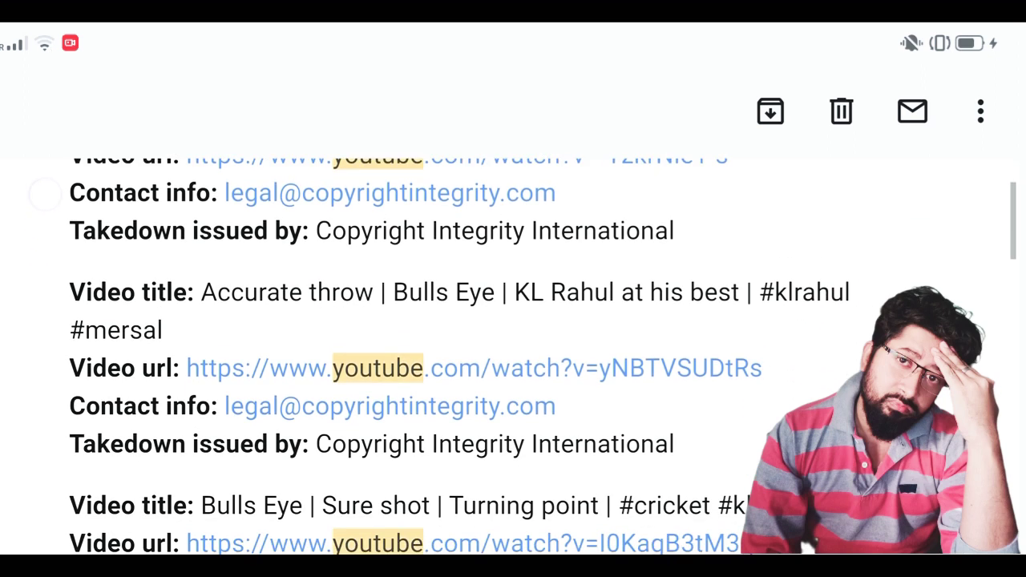
scroll(35, 384, down, 2)
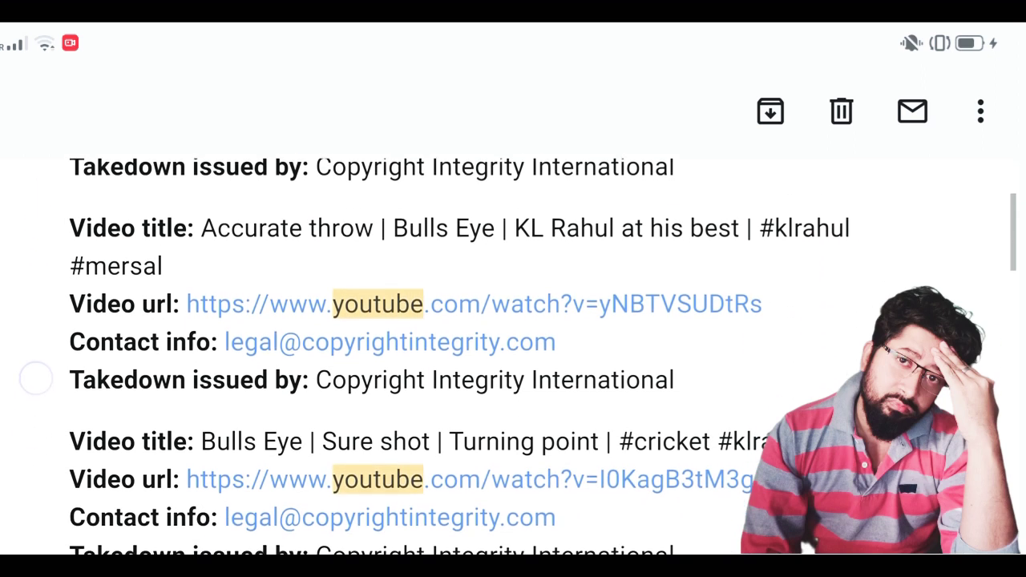
scroll(37, 349, down, 2)
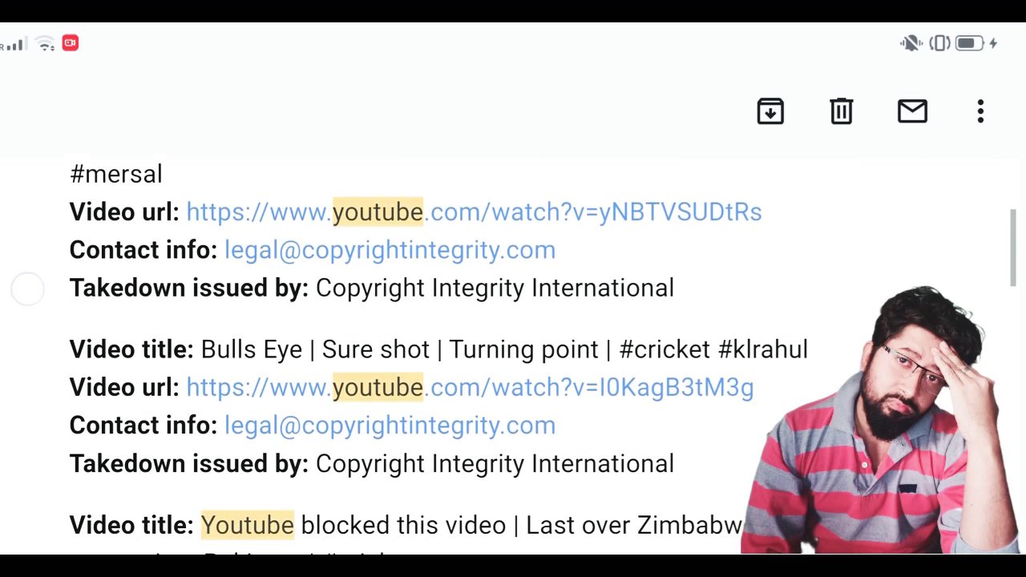
scroll(23, 239, down, 2)
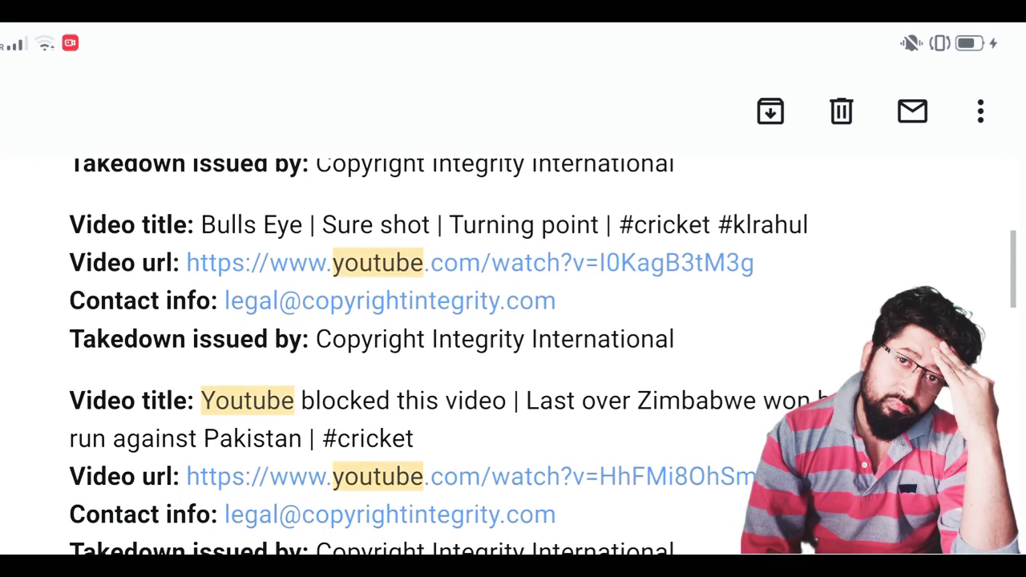
scroll(37, 399, down, 5)
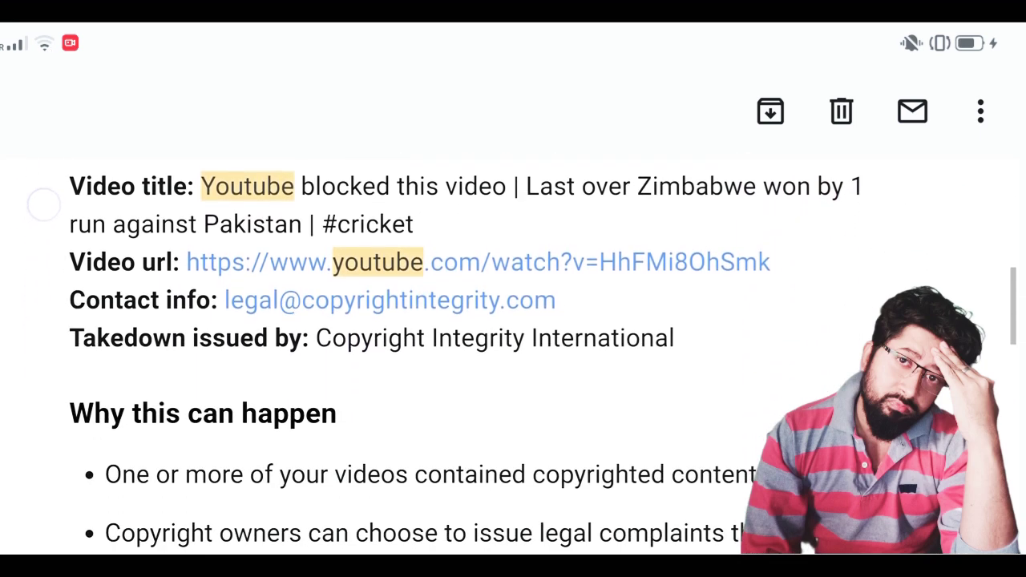
scroll(45, 307, down, 4)
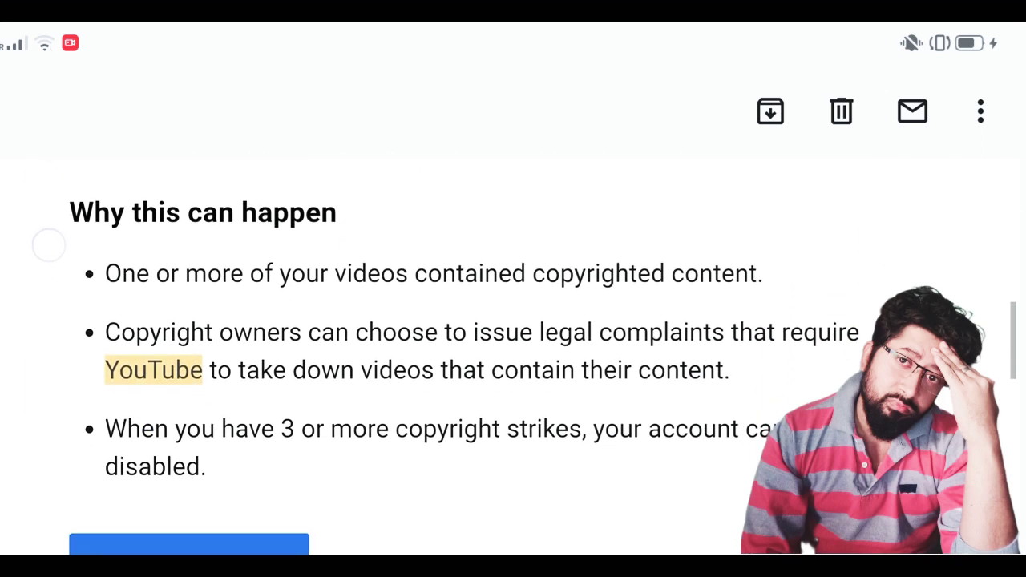
scroll(44, 208, up, 6)
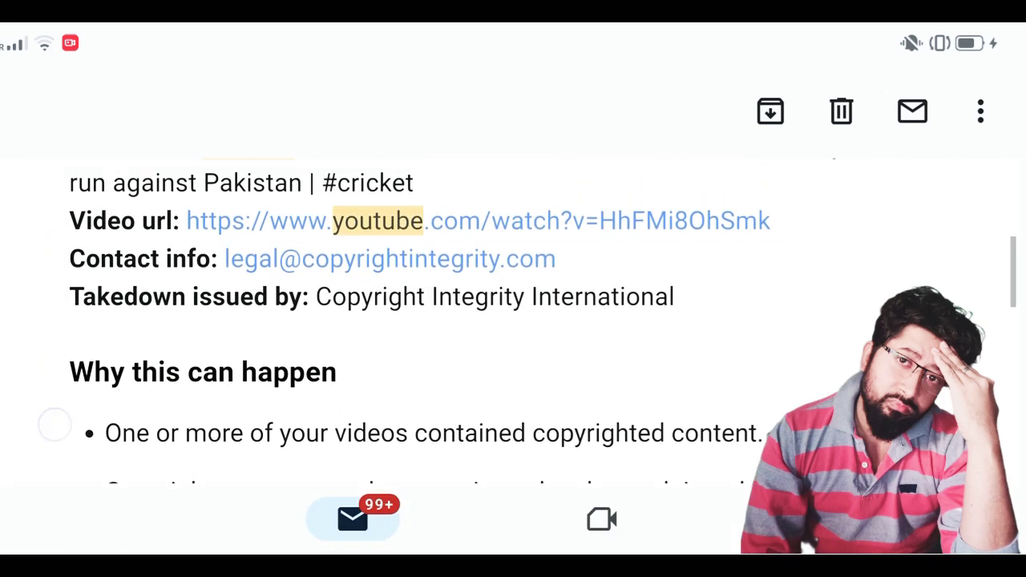
scroll(126, 350, up, 6)
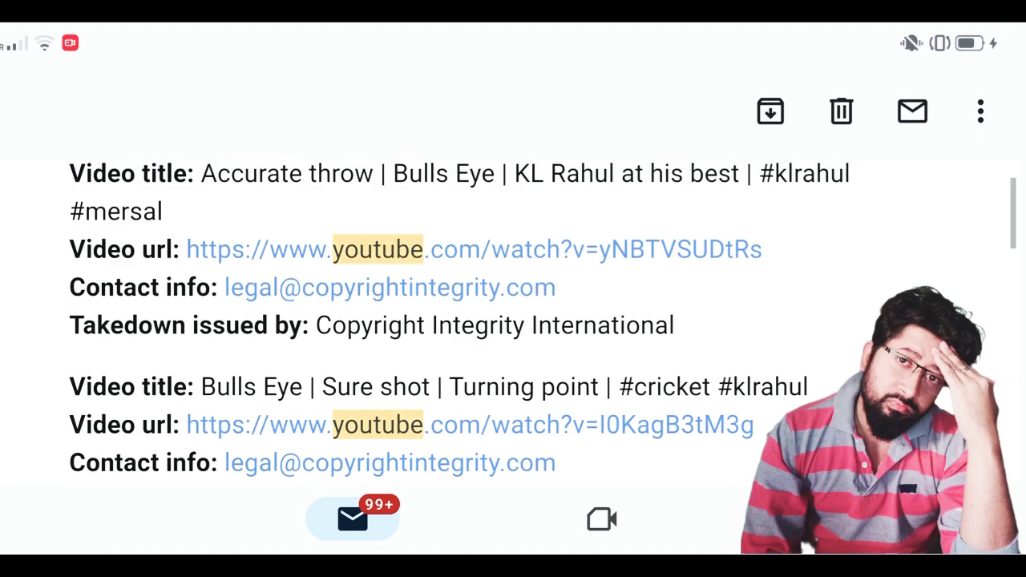
scroll(401, 320, up, 2)
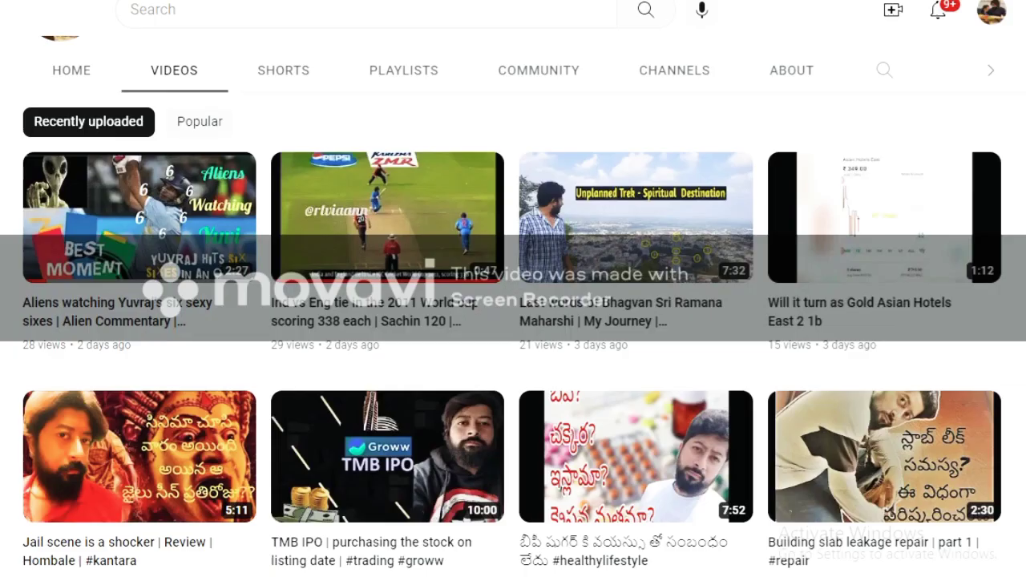
Browse the channel's Videos tab, previewing several uploaded video thumbnails.
scroll(513, 320, down, 3)
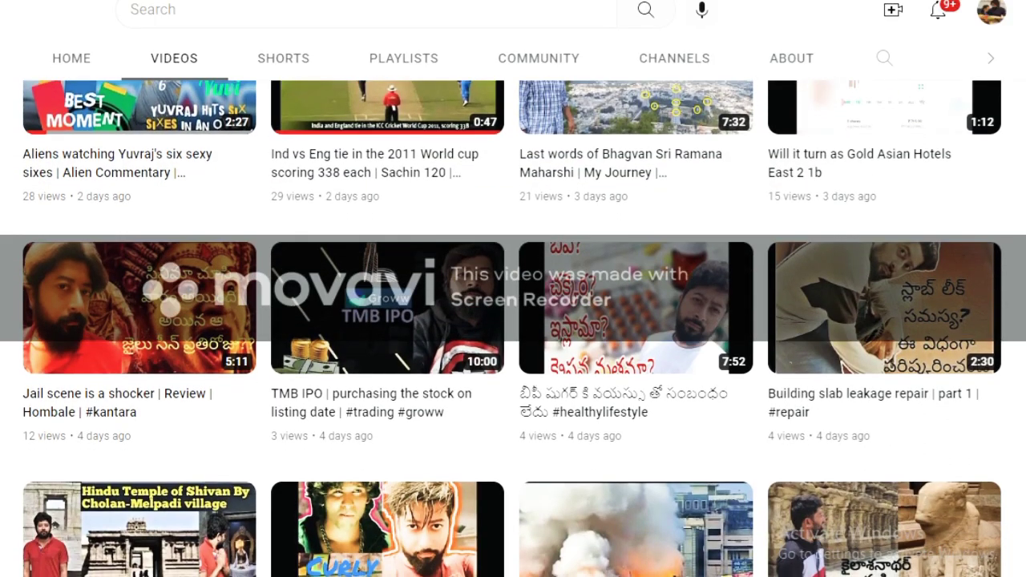
scroll(513, 321, down, 3)
scroll(513, 321, down, 1)
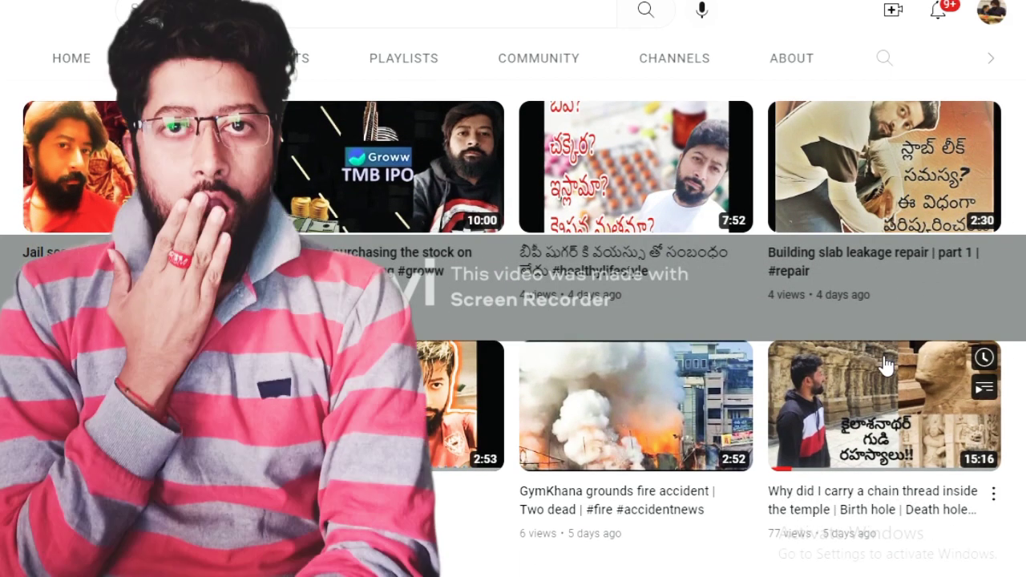
mouse_move(664, 403)
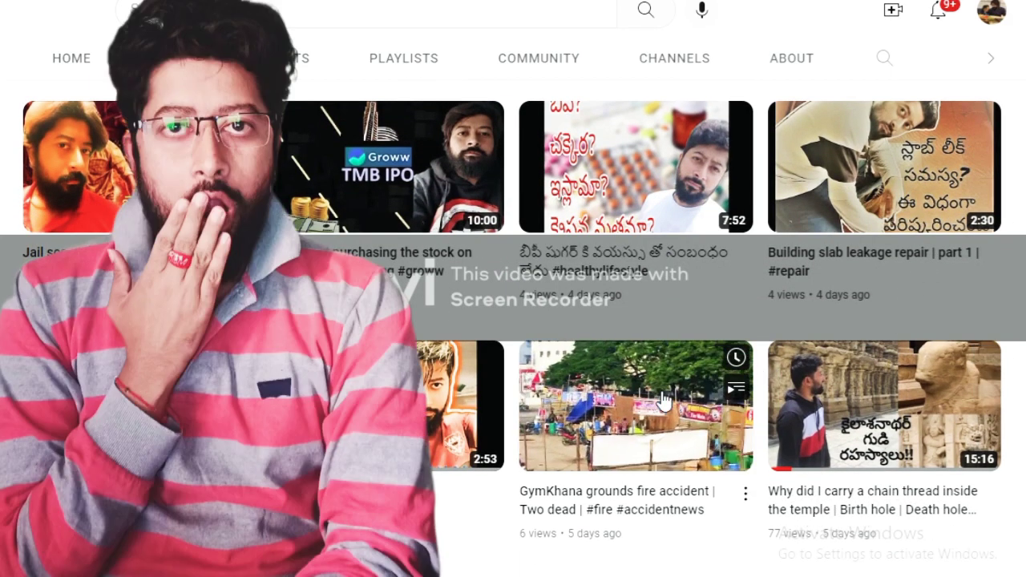
mouse_move(437, 410)
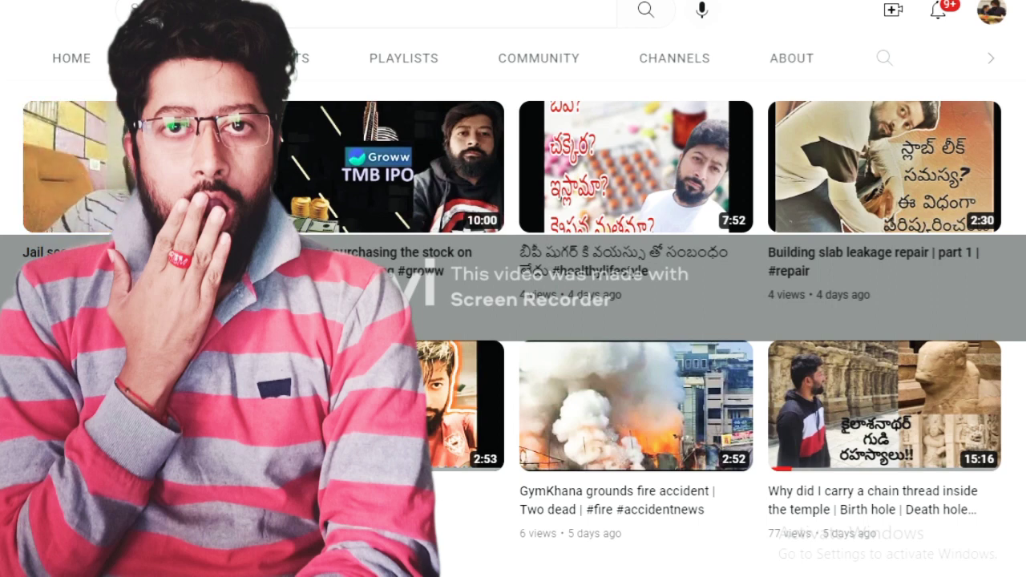
mouse_move(343, 218)
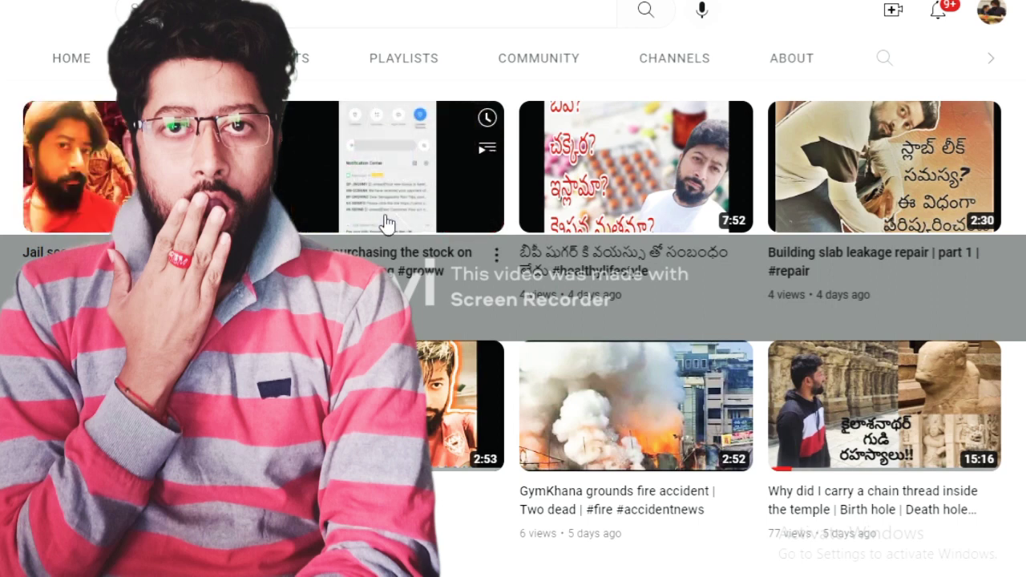
mouse_move(688, 209)
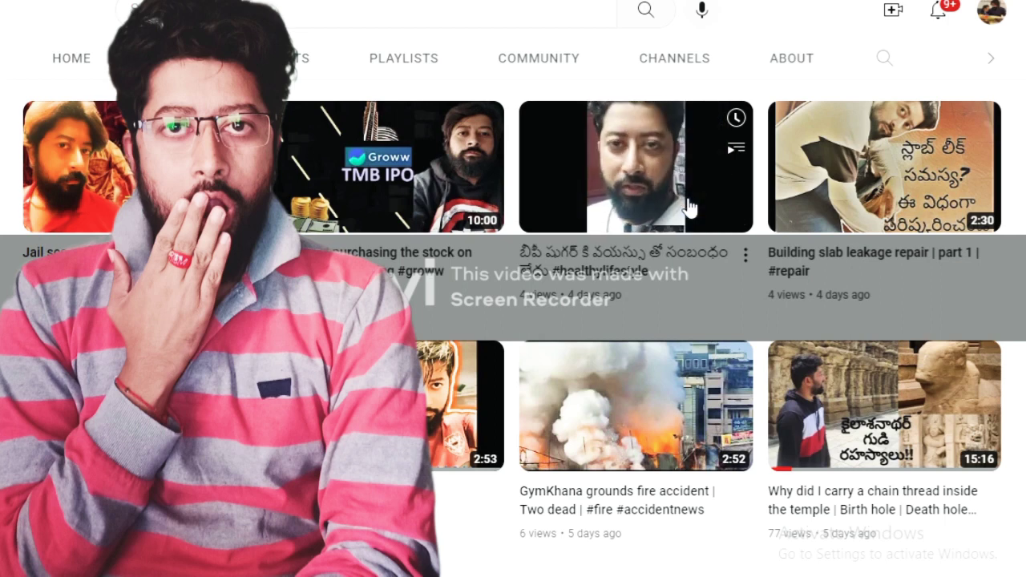
mouse_move(876, 186)
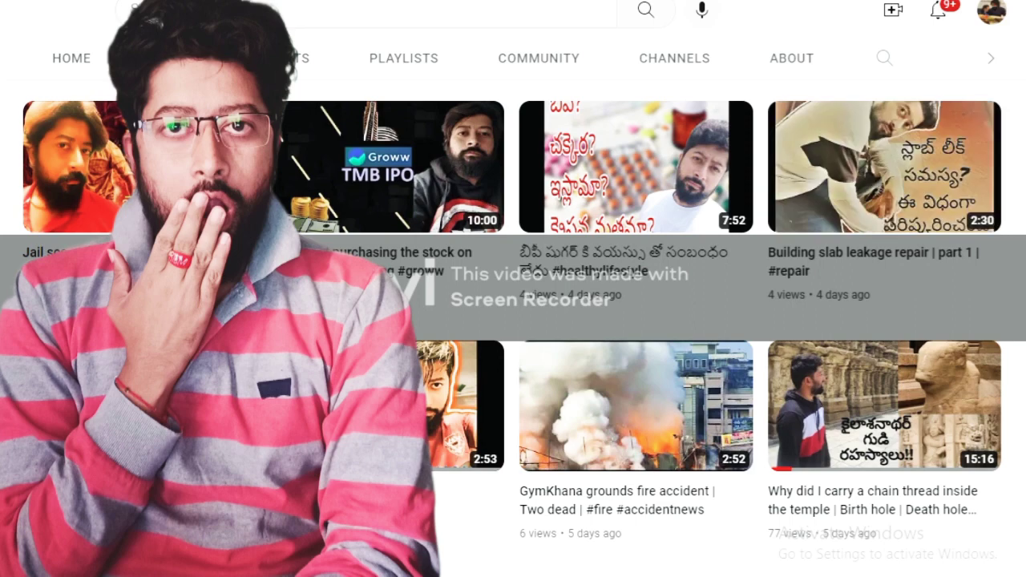
scroll(641, 321, up, 4)
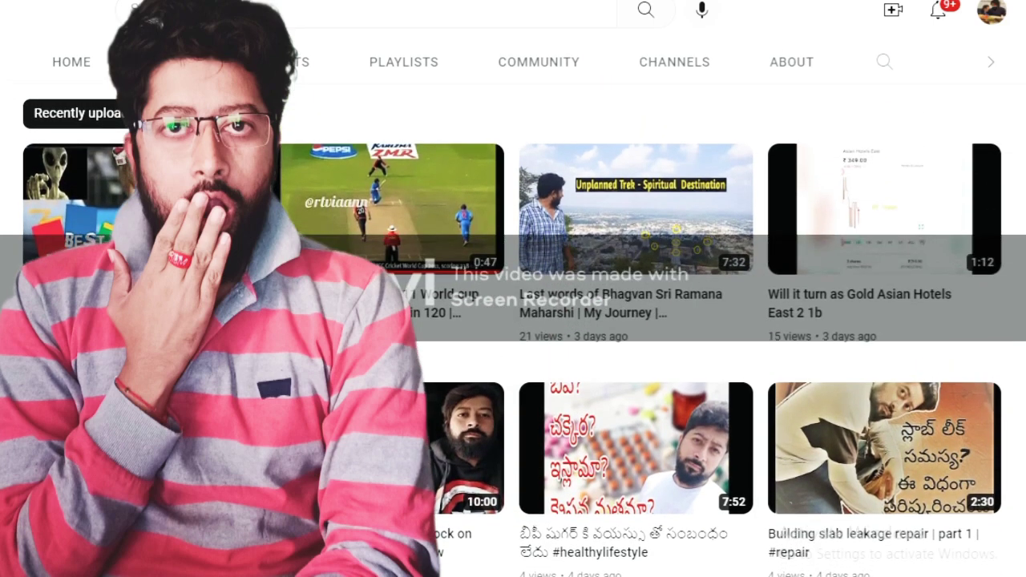
mouse_move(665, 258)
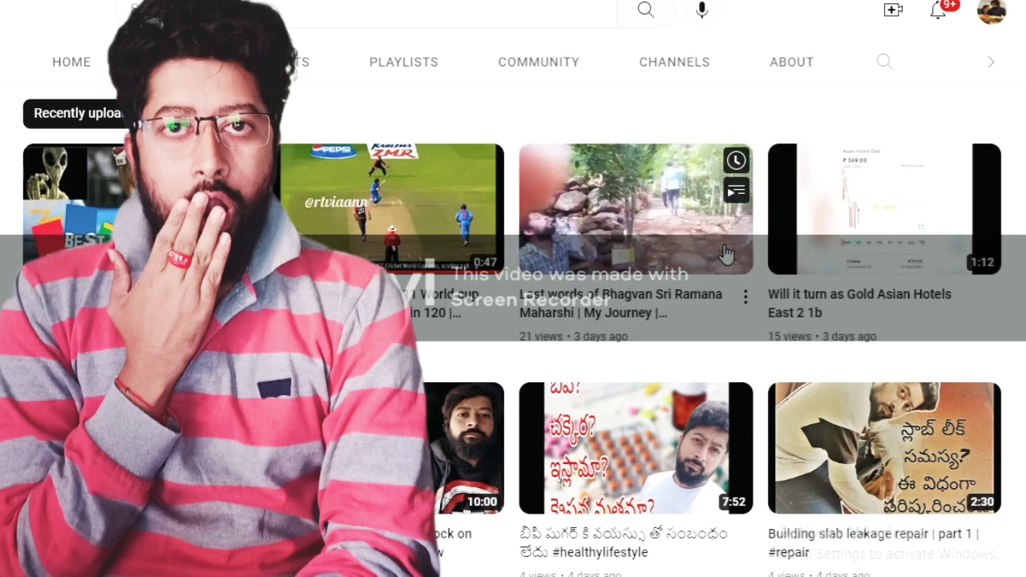
mouse_move(834, 246)
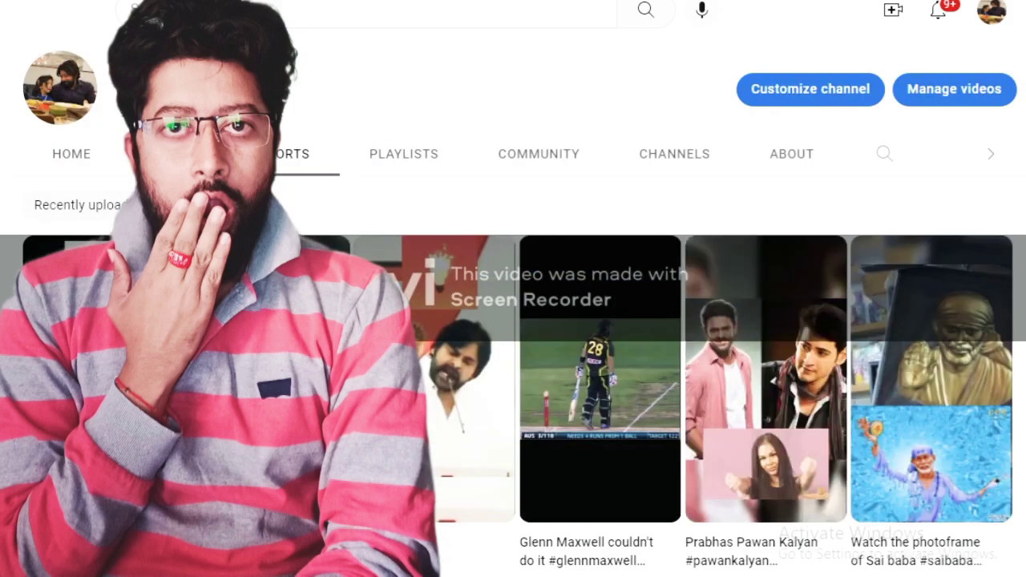
scroll(517, 329, down, 5)
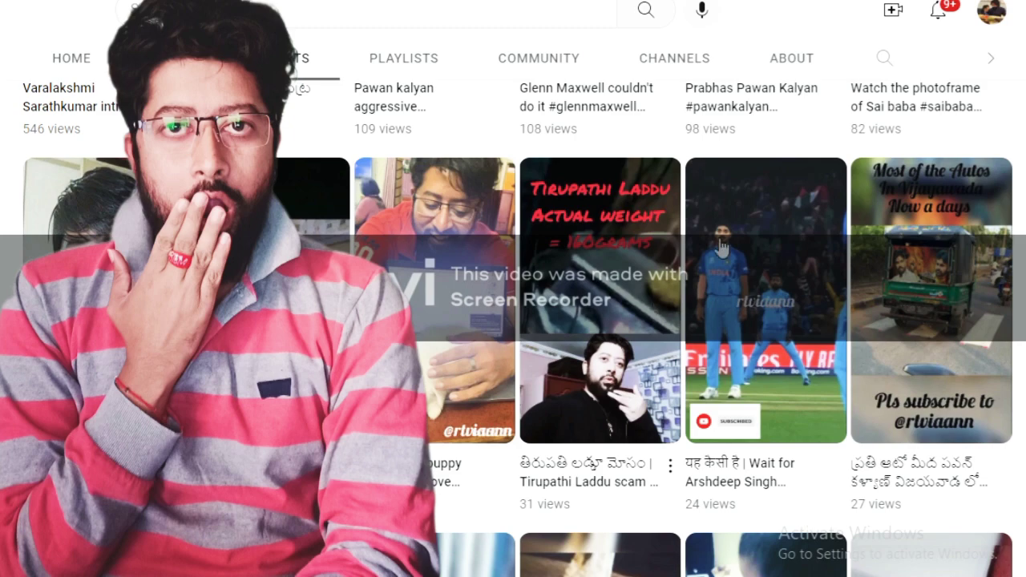
scroll(765, 320, down, 4)
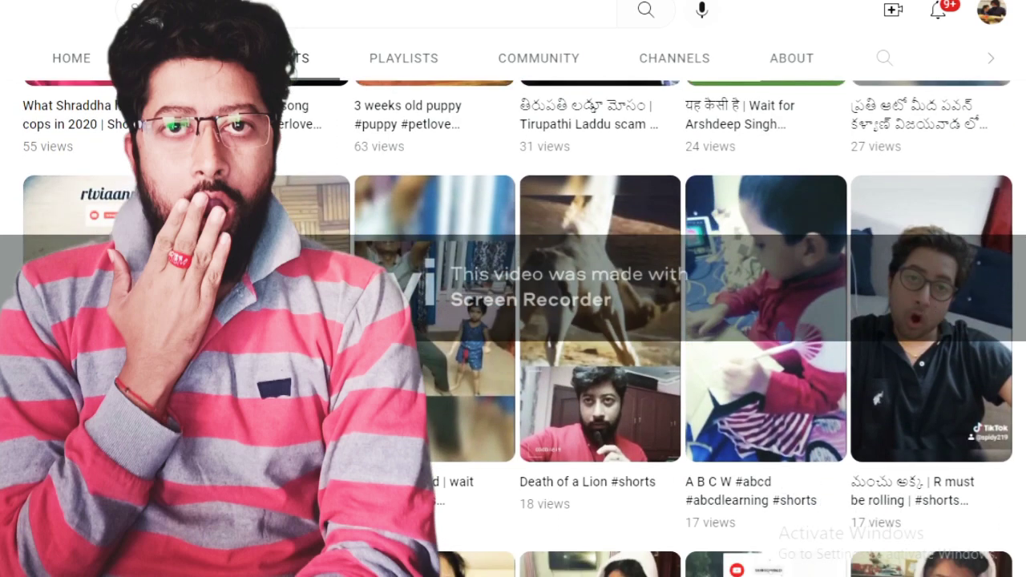
scroll(517, 321, down, 5)
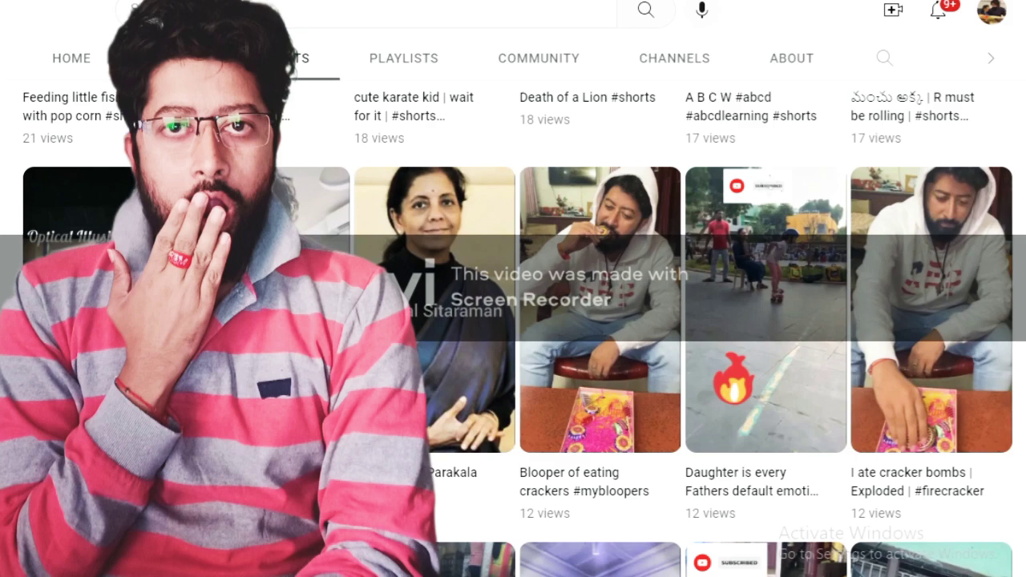
scroll(517, 328, down, 8)
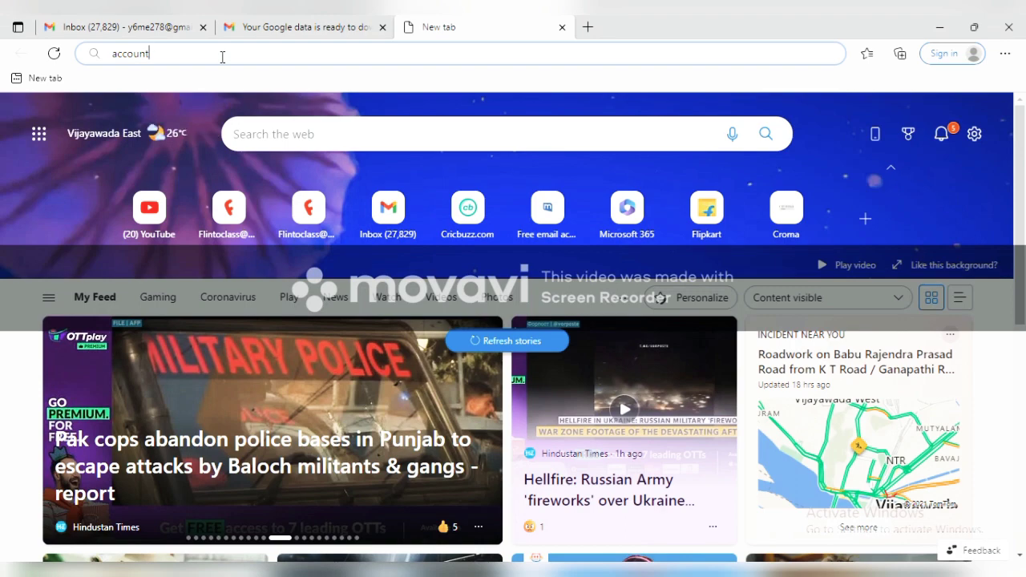
Search Bing for 'account google' and scroll down to the Google Account result.
key(BackSpace)
text(t)
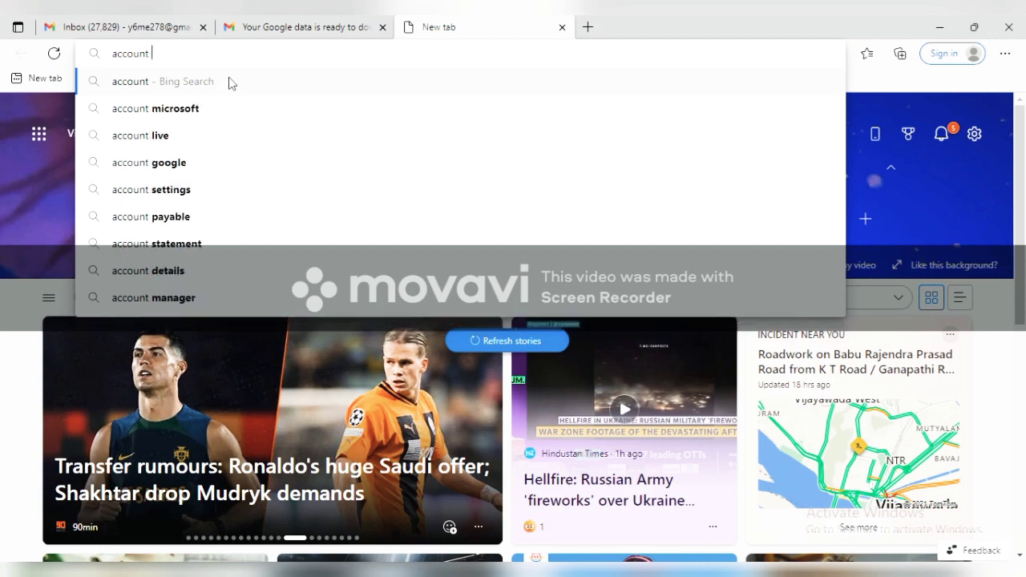
click(192, 163)
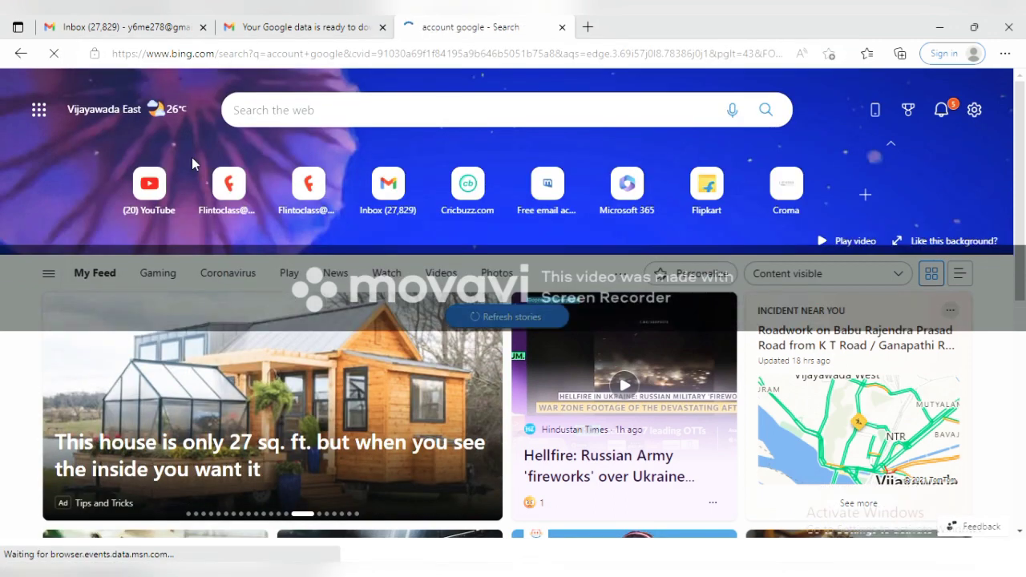
scroll(513, 321, down, 2)
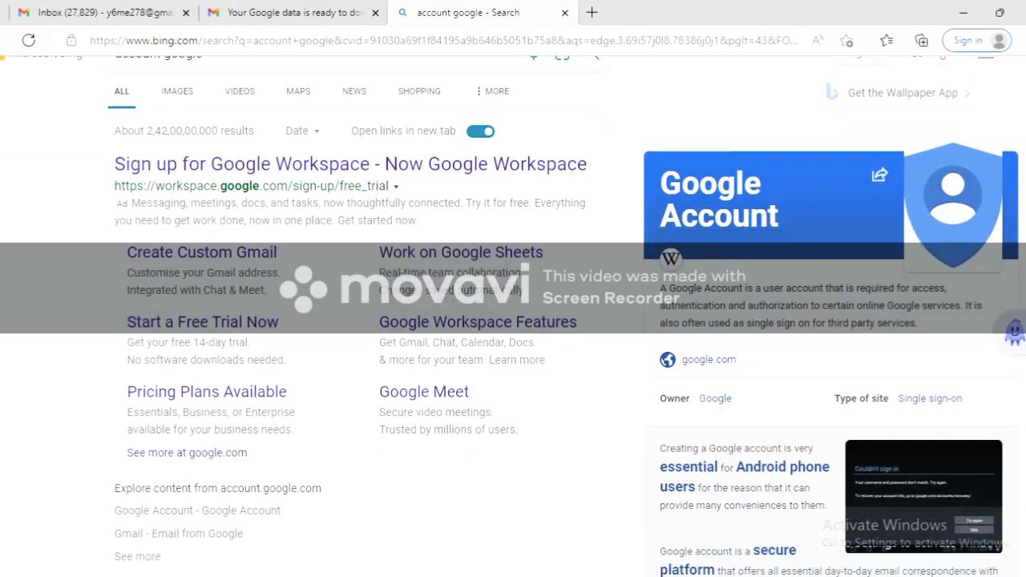
scroll(513, 321, down, 4)
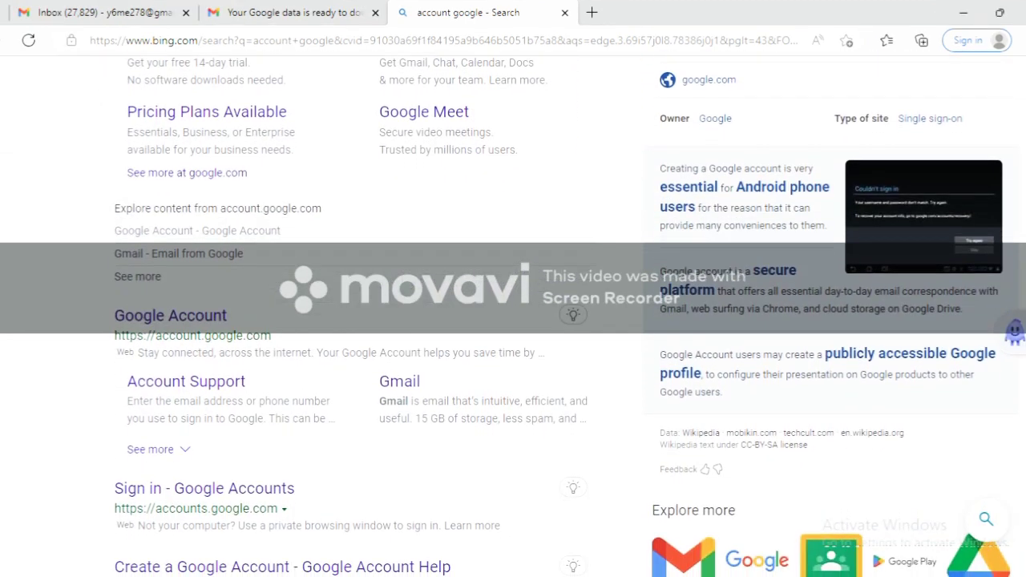
Open the Google Account result, go to Data & privacy, and highlight 'Data from apps and services you use'.
click(177, 317)
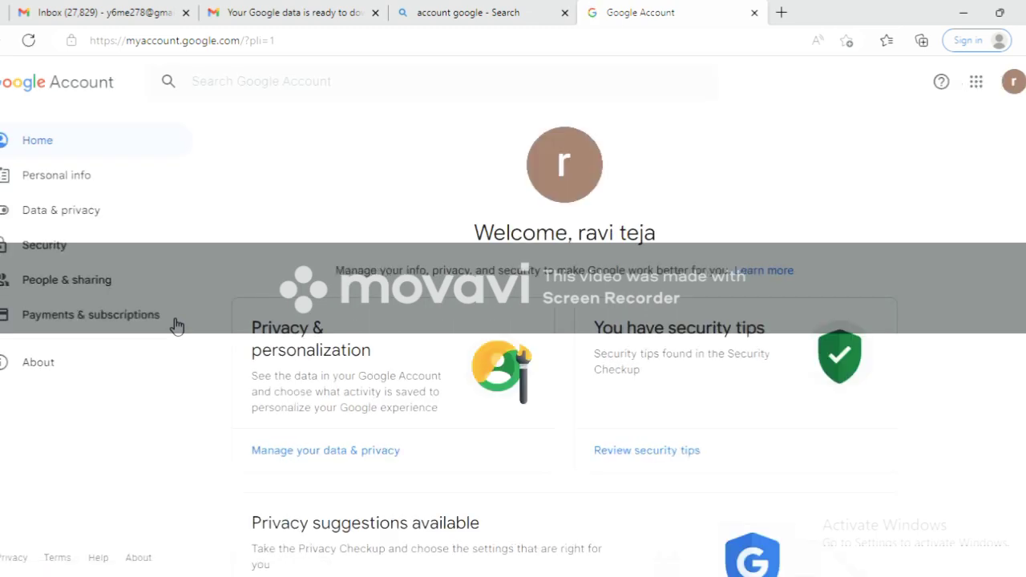
click(93, 215)
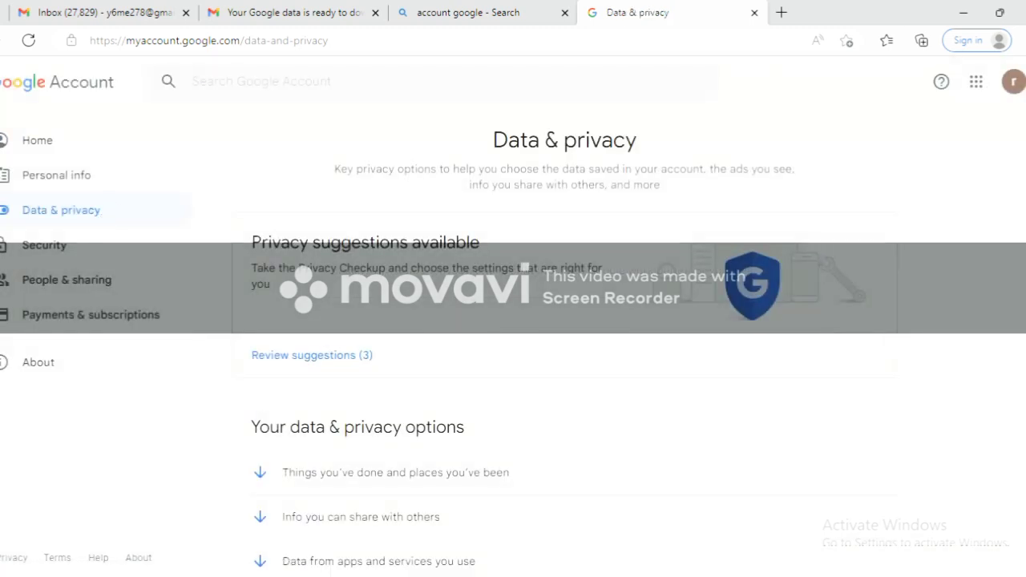
scroll(564, 342, down, 7)
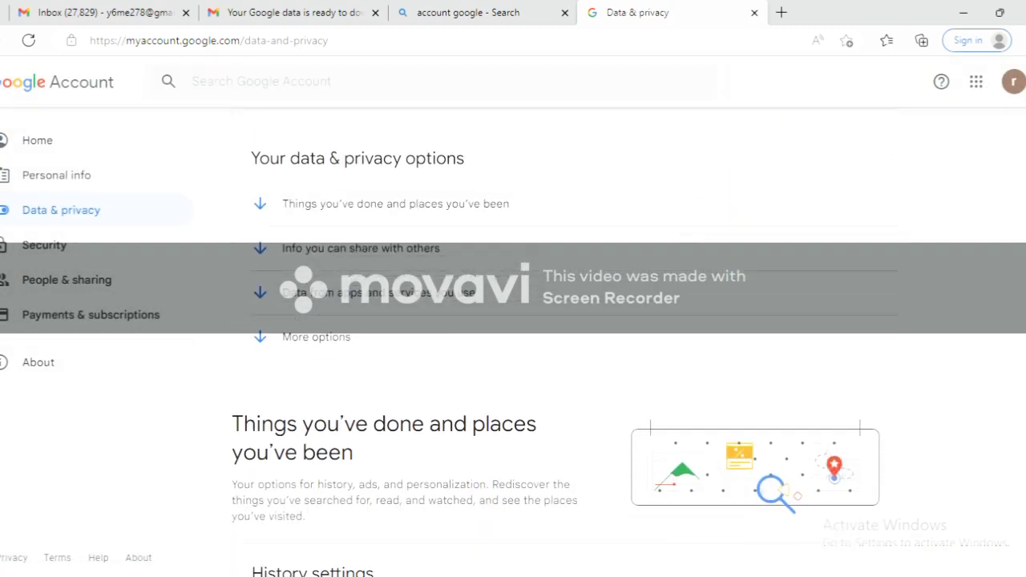
scroll(565, 341, down, 3)
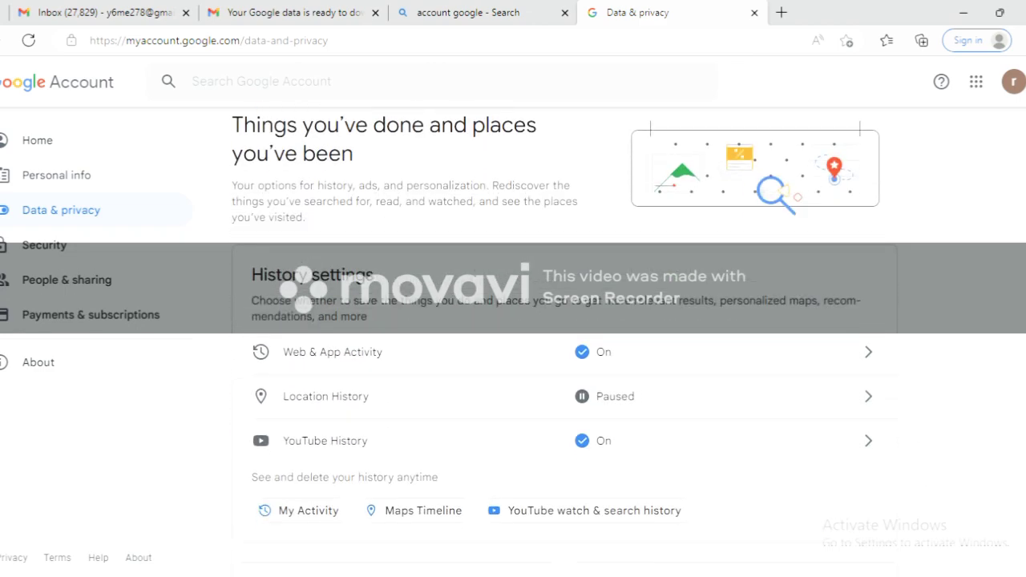
scroll(564, 342, down, 7)
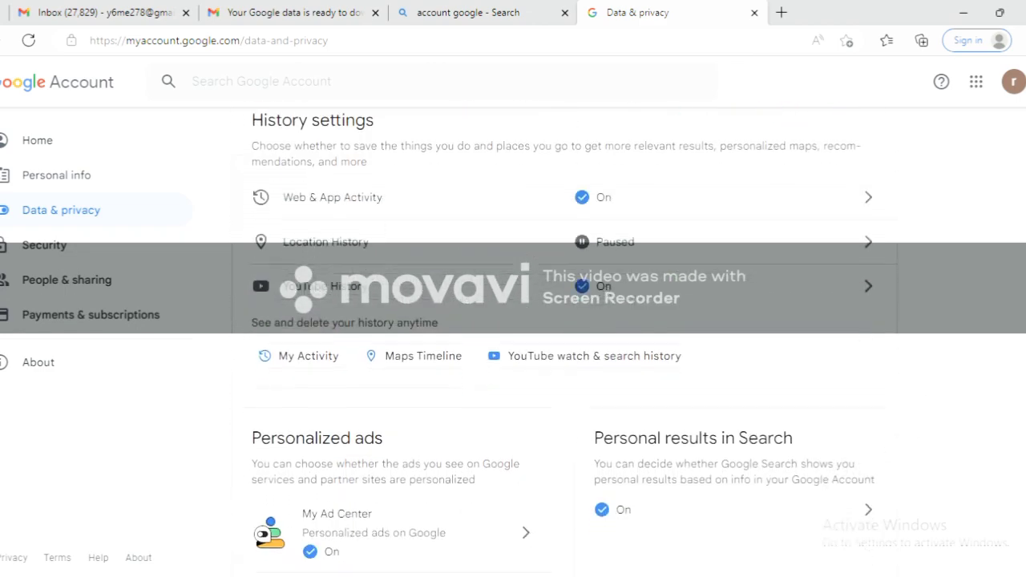
scroll(565, 341, down, 10)
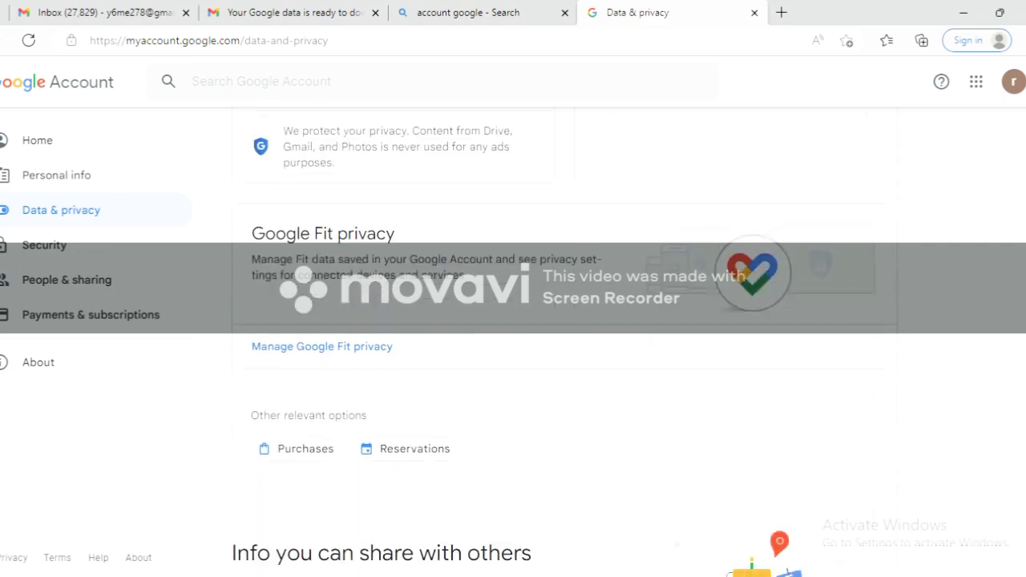
scroll(565, 342, down, 7)
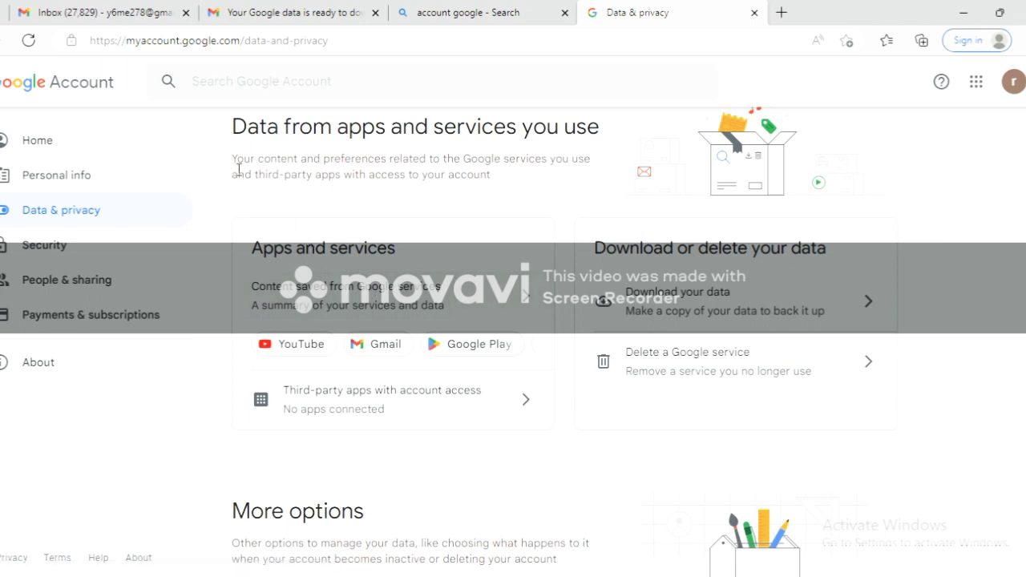
drag(233, 132, 599, 126)
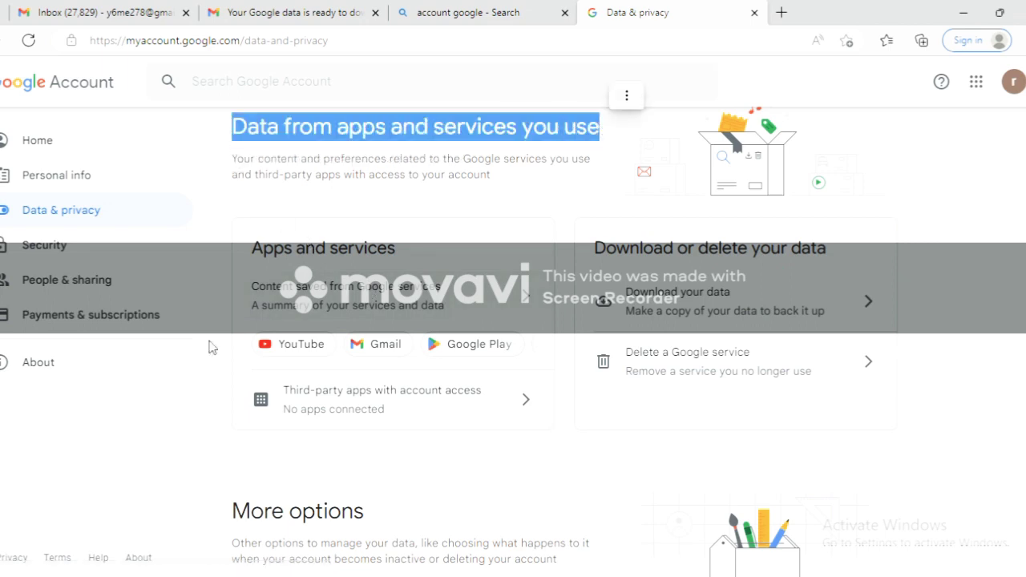
View the YouTube summary on Google Dashboard and choose Download under the YouTube card.
click(299, 344)
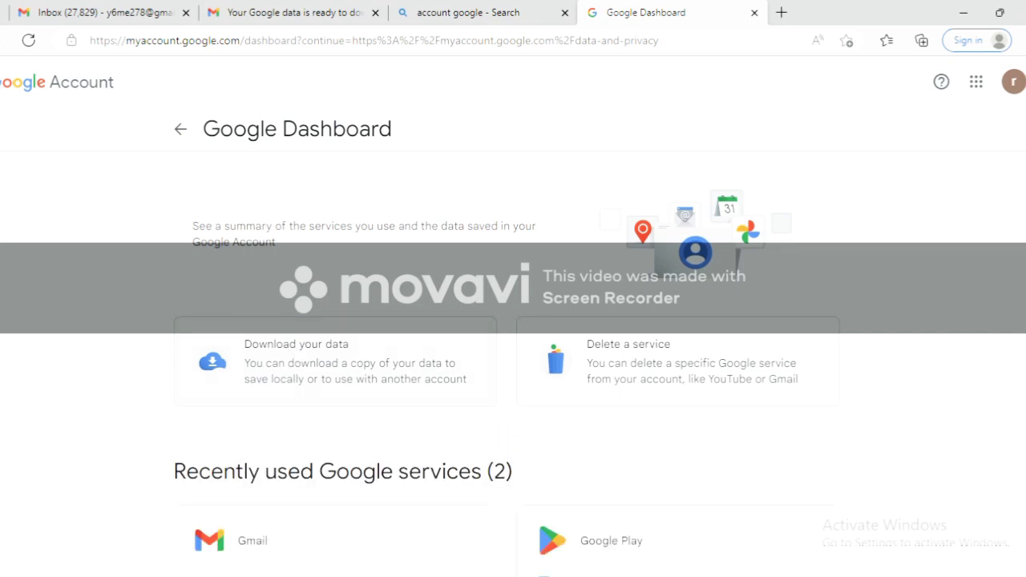
scroll(299, 350, down, 2)
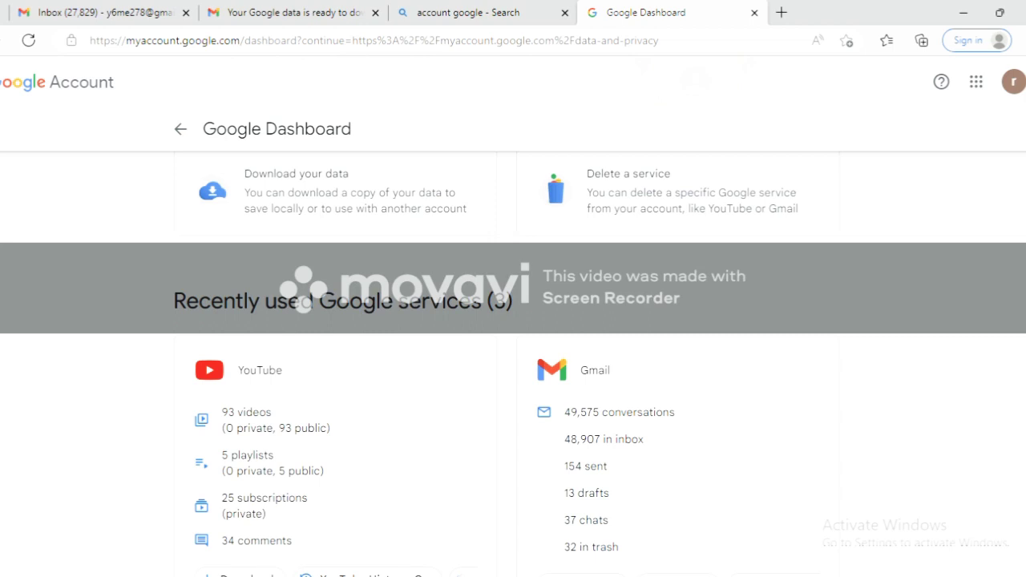
scroll(513, 360, down, 2)
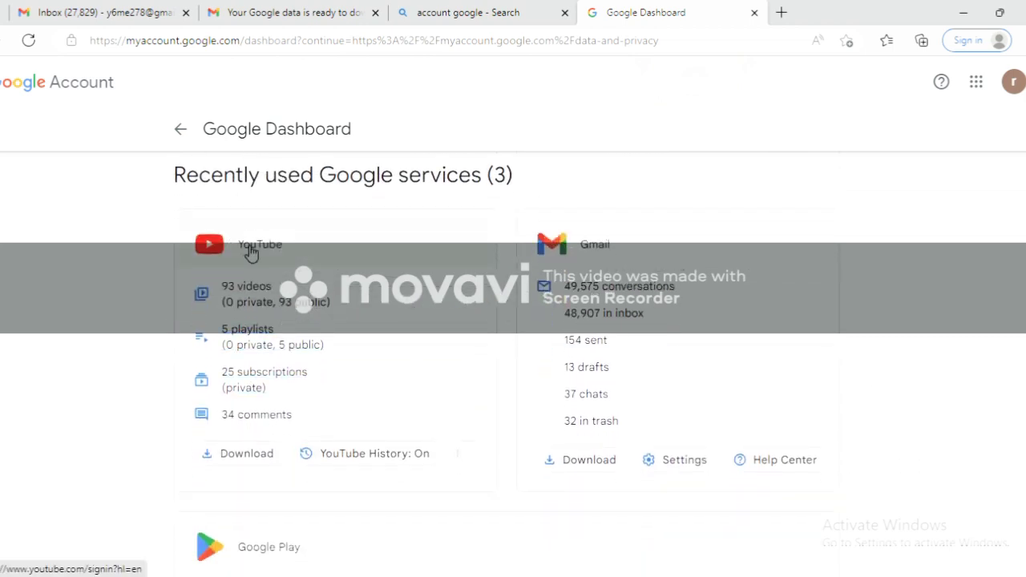
click(247, 454)
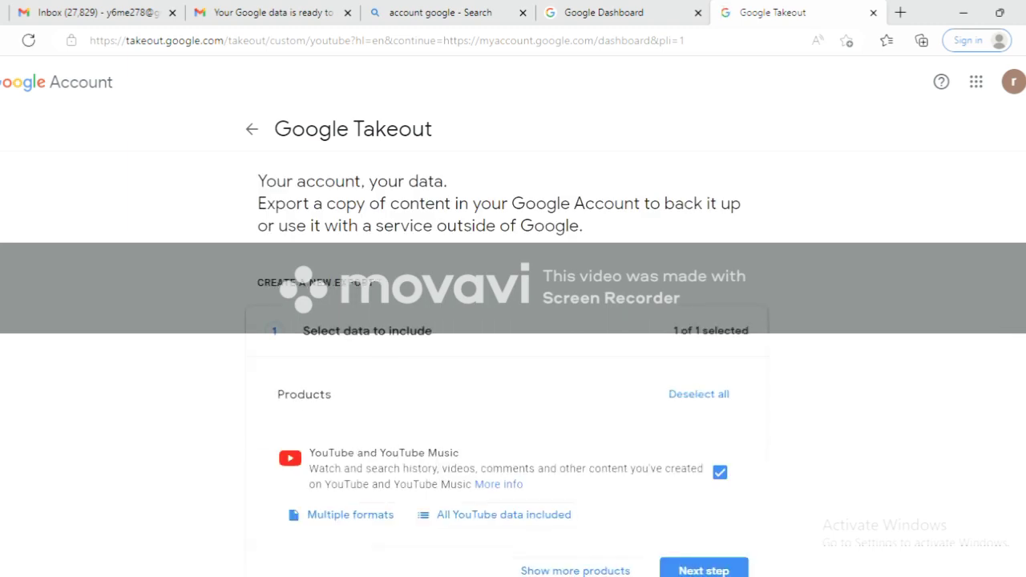
Keep only YouTube and YouTube Music selected in Takeout and proceed to Next step.
scroll(513, 349, down, 1)
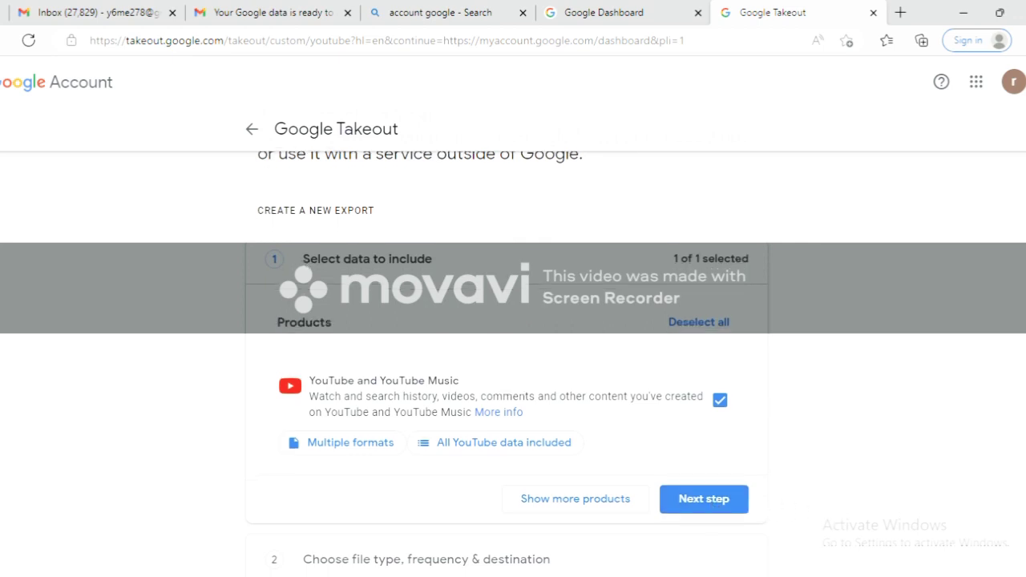
scroll(512, 361, down, 1)
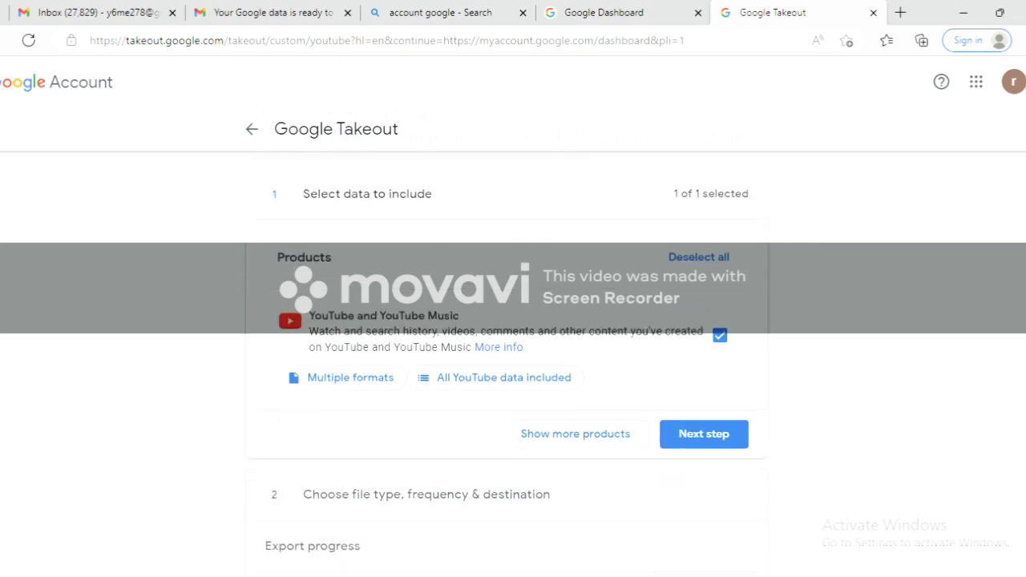
click(693, 439)
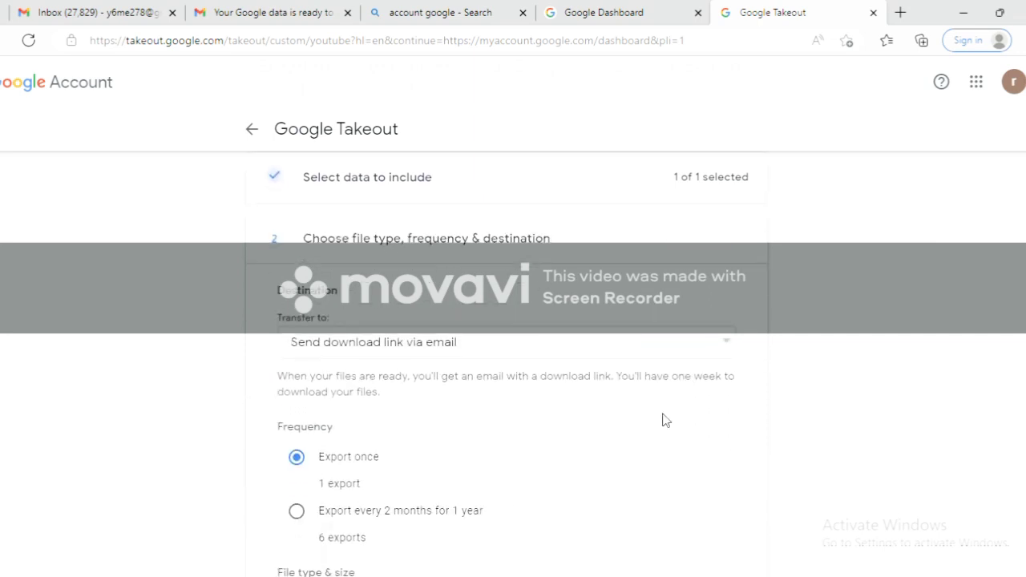
click(726, 348)
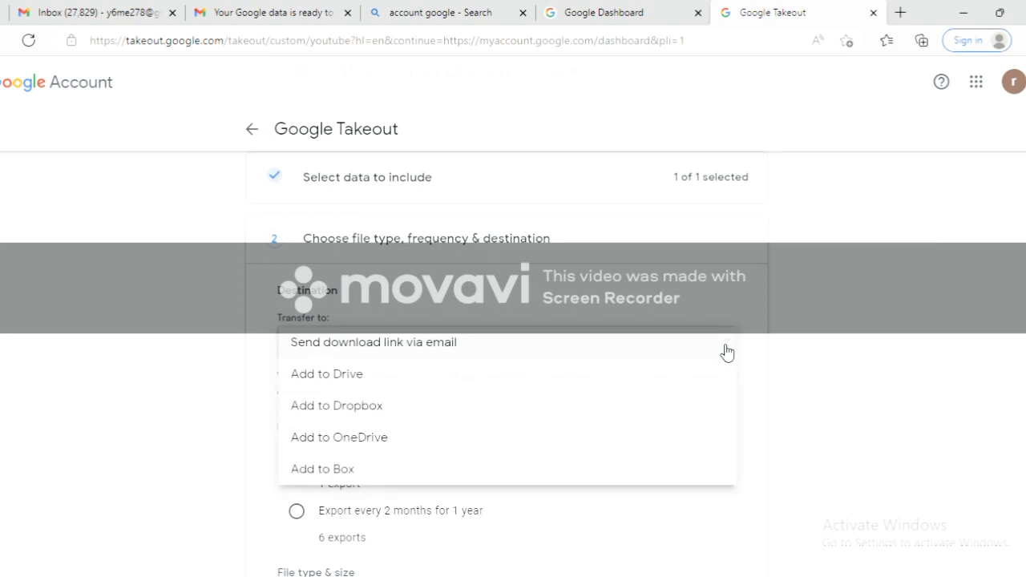
click(721, 351)
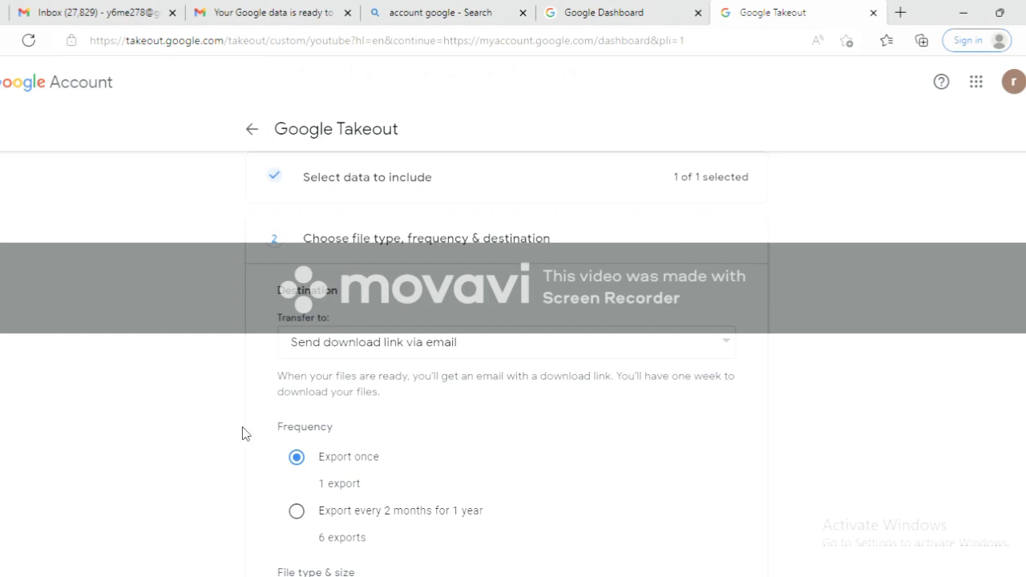
scroll(246, 433, down, 3)
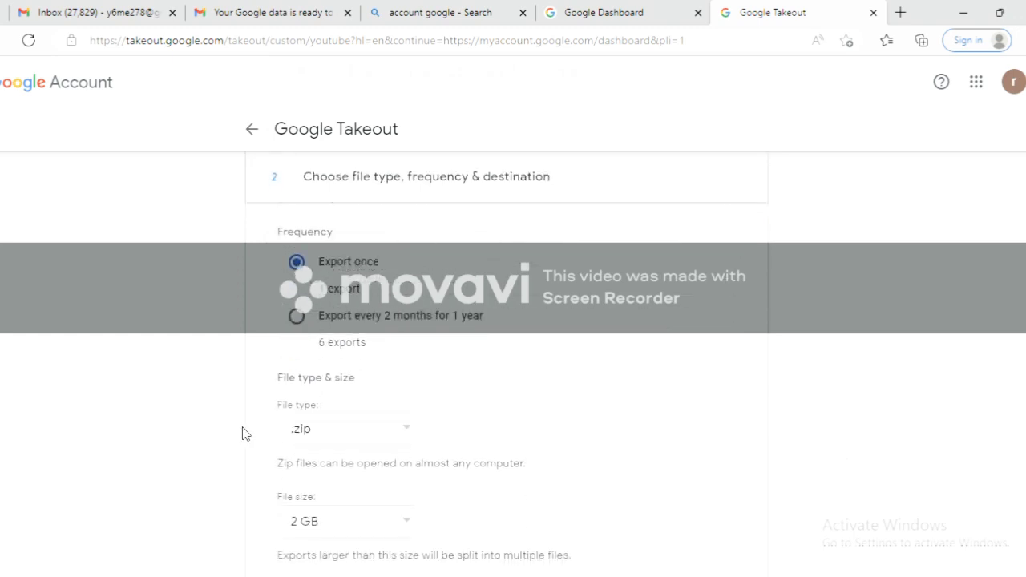
scroll(245, 434, down, 2)
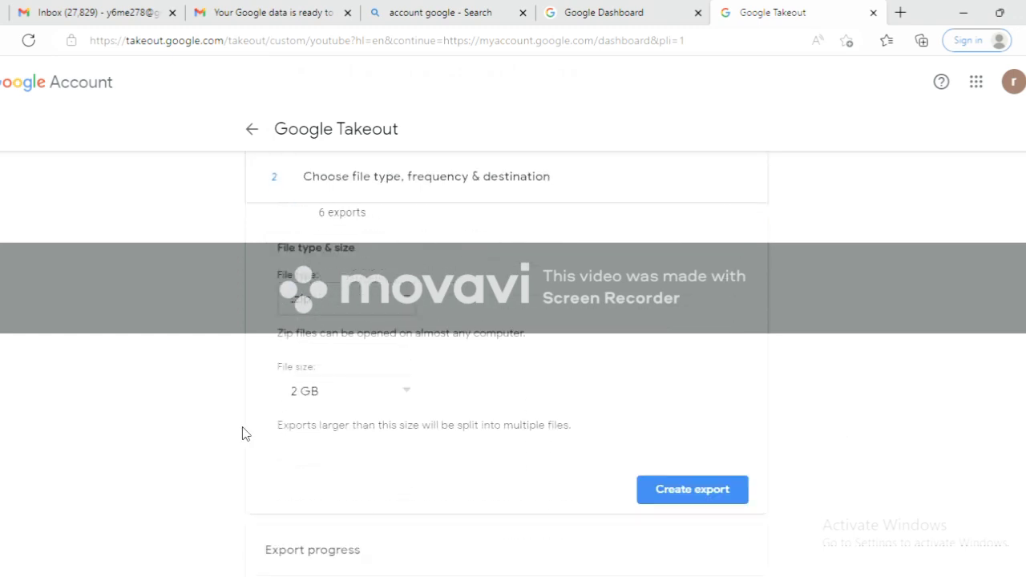
click(406, 392)
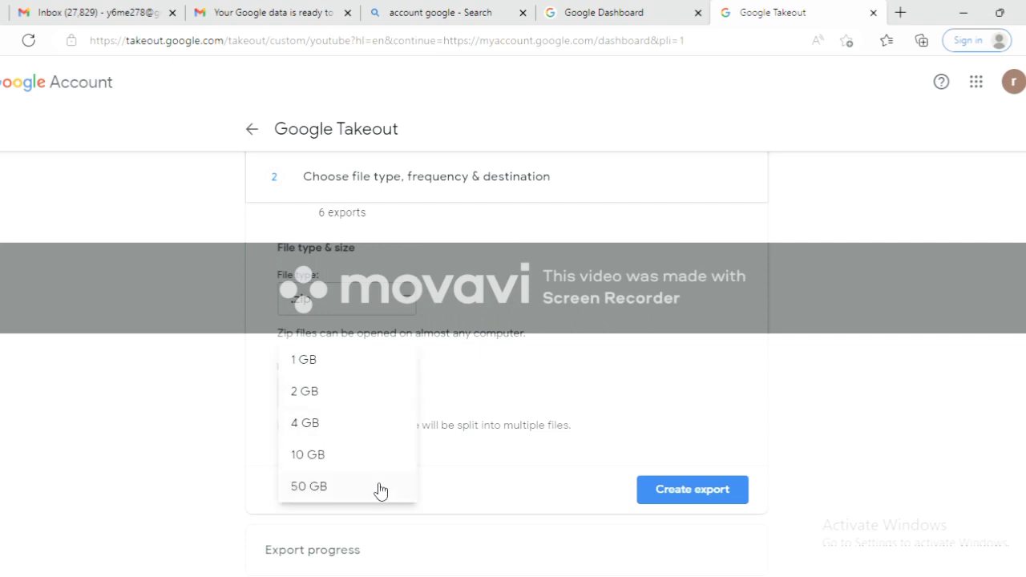
click(574, 491)
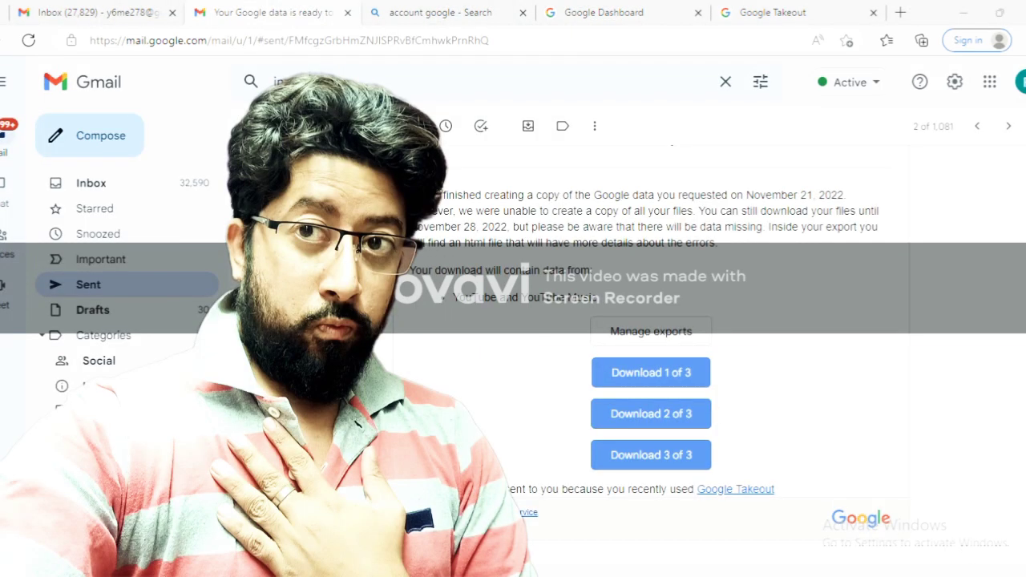
Highlight the 'Your Google data is ready' message and its recent Google Takeout line.
drag(441, 194, 636, 286)
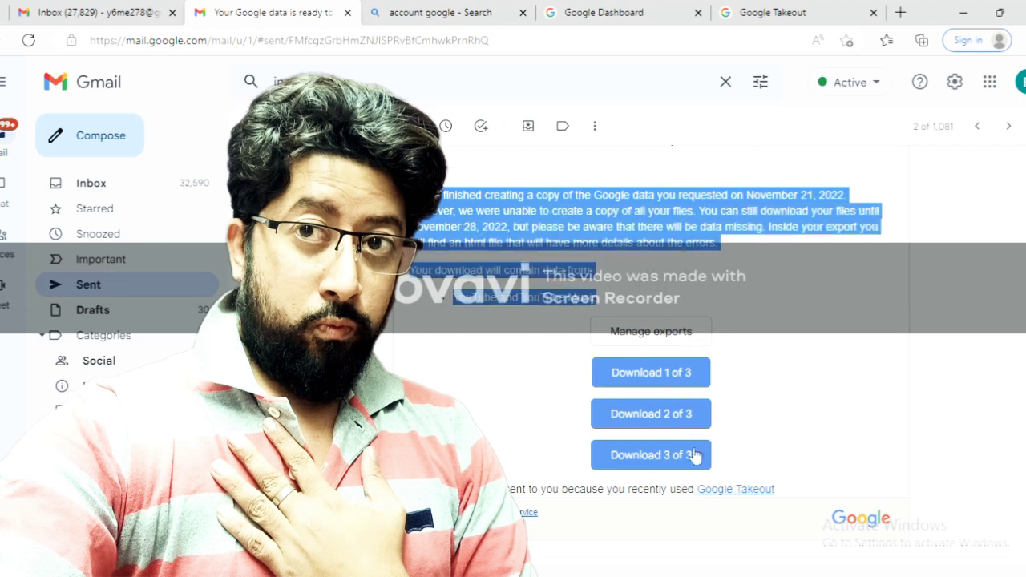
triple_click(722, 489)
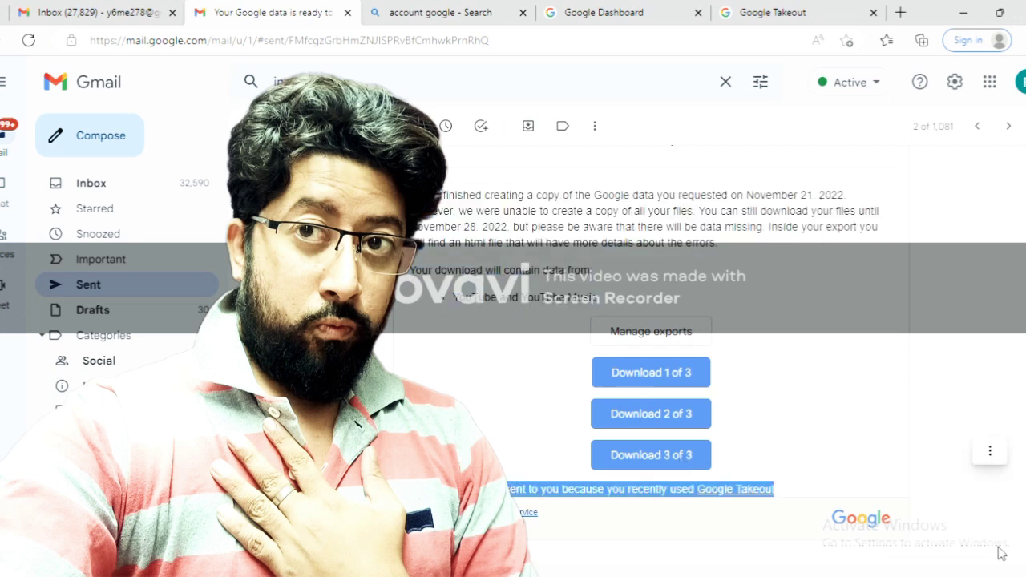
click(976, 508)
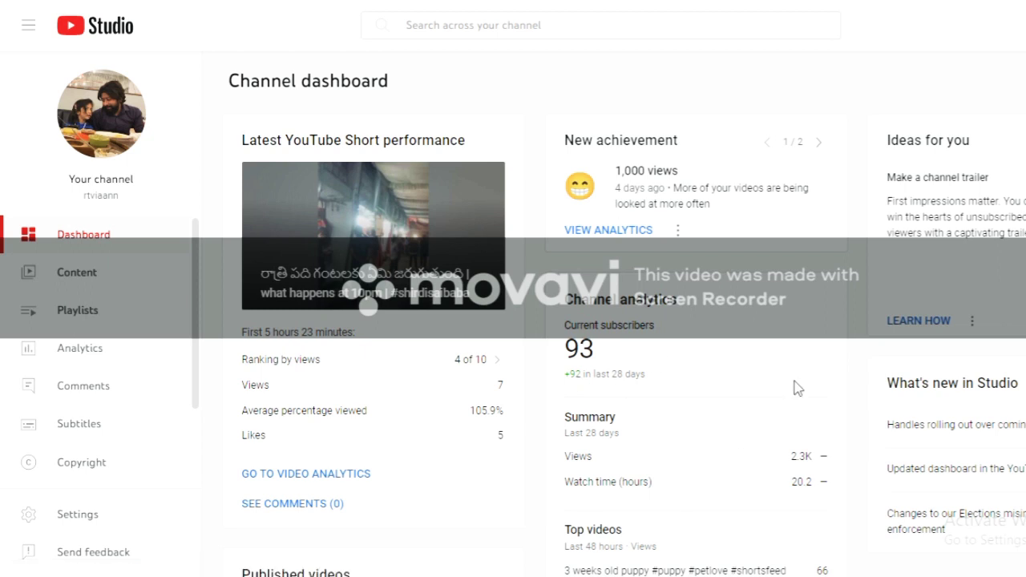
Highlight the 93 current subscribers figure on the YouTube Studio dashboard.
drag(601, 361, 564, 353)
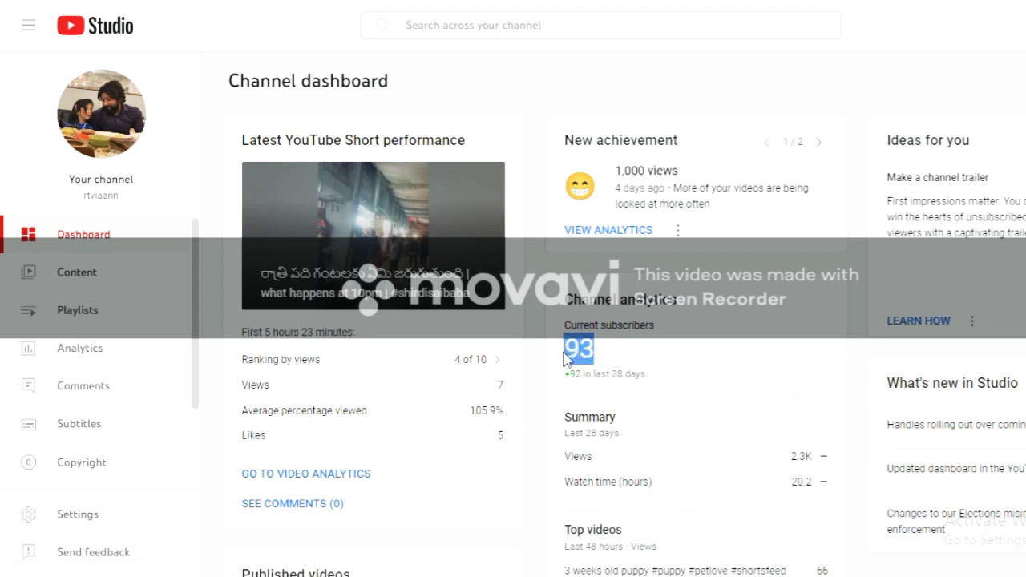